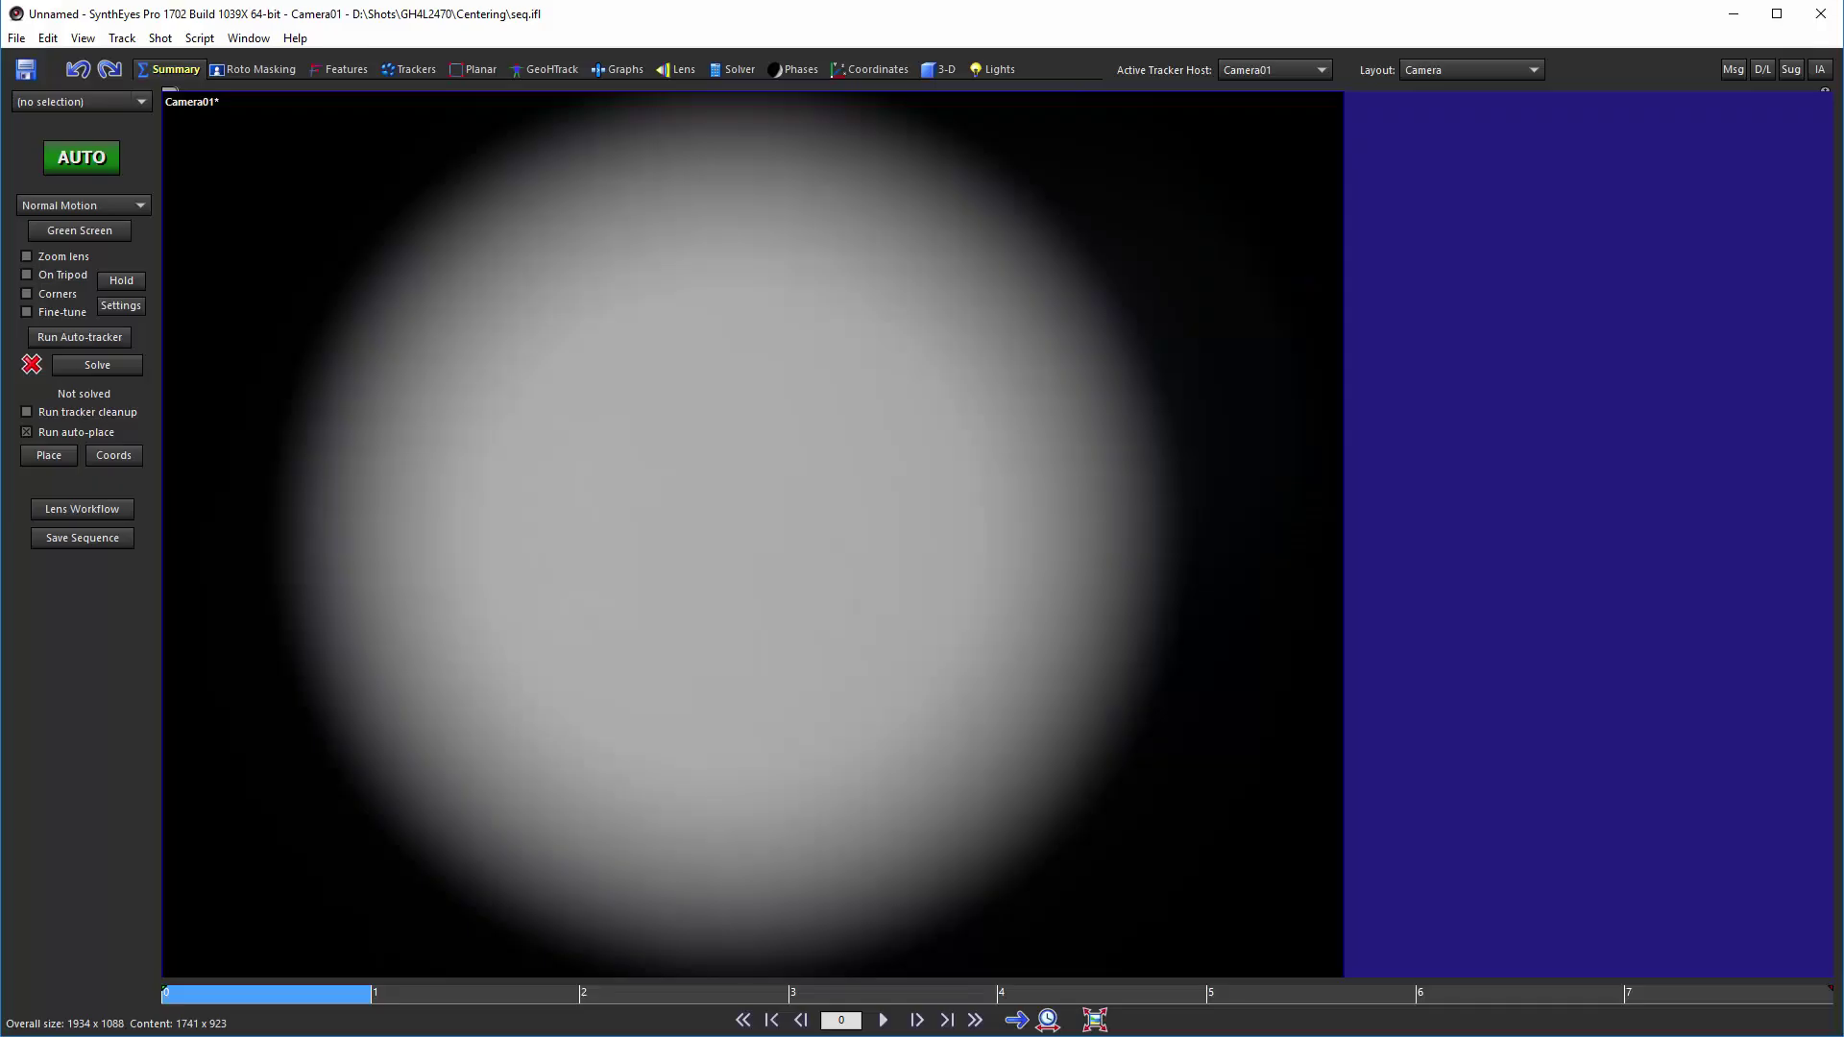
- Scrub forward, back and forward again through the vignetted shot's early frames
left_click_drag(403, 993, 1388, 993)
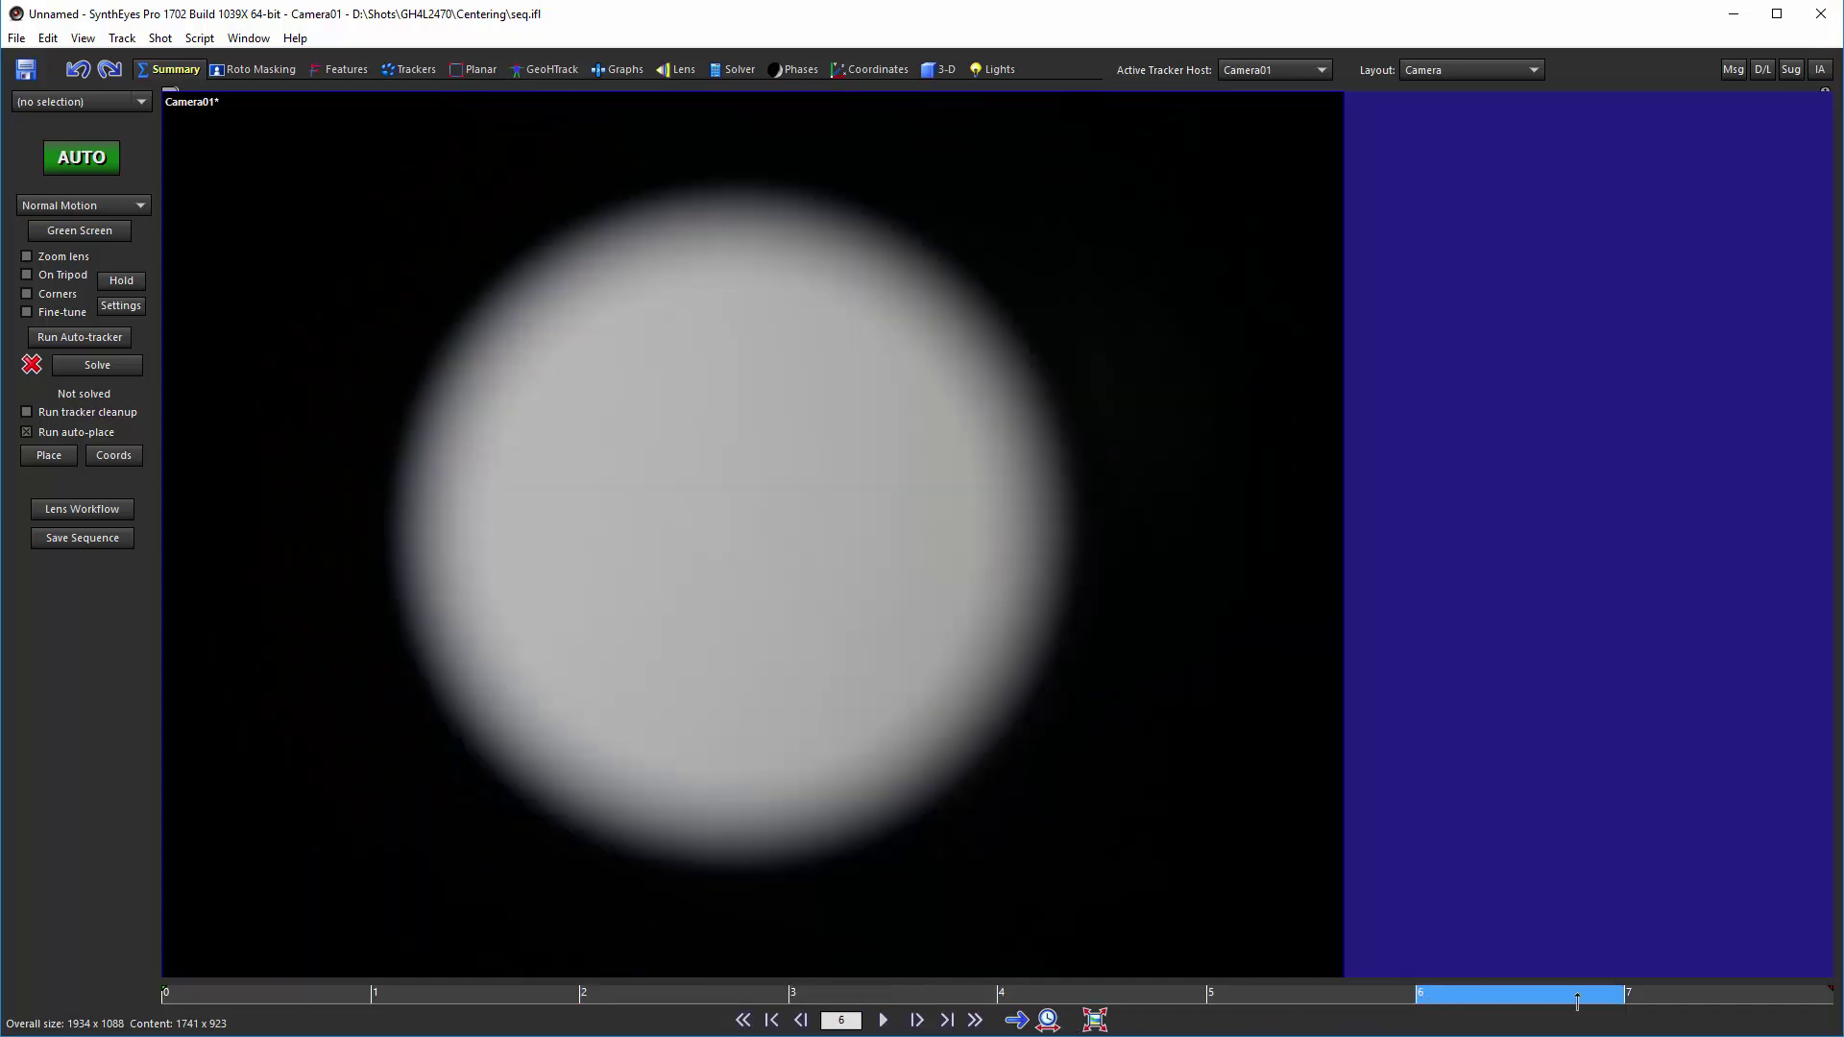
mouse_move(1388, 993)
left_mouse_down()
mouse_move(345, 1008)
mouse_move(1259, 1027)
mouse_move(1730, 994)
mouse_move(293, 1002)
left_mouse_up()
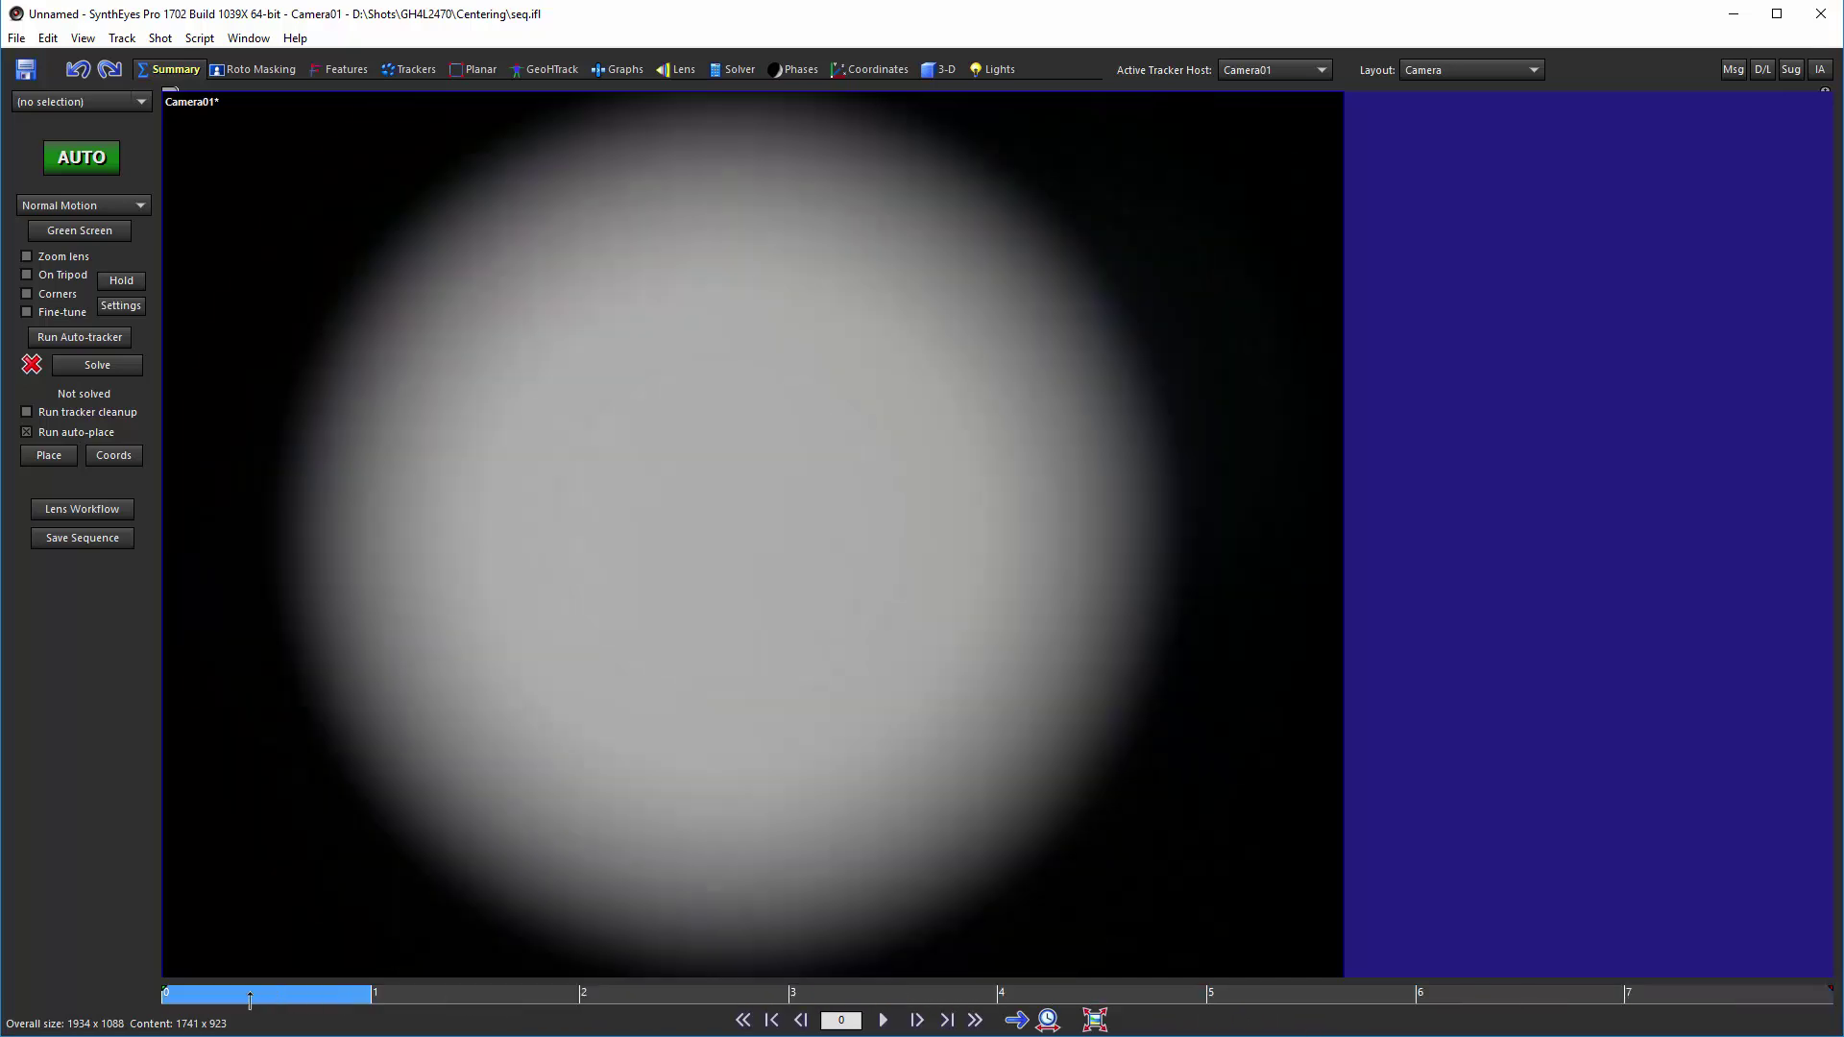
left_click_drag(293, 1002, 1773, 1026)
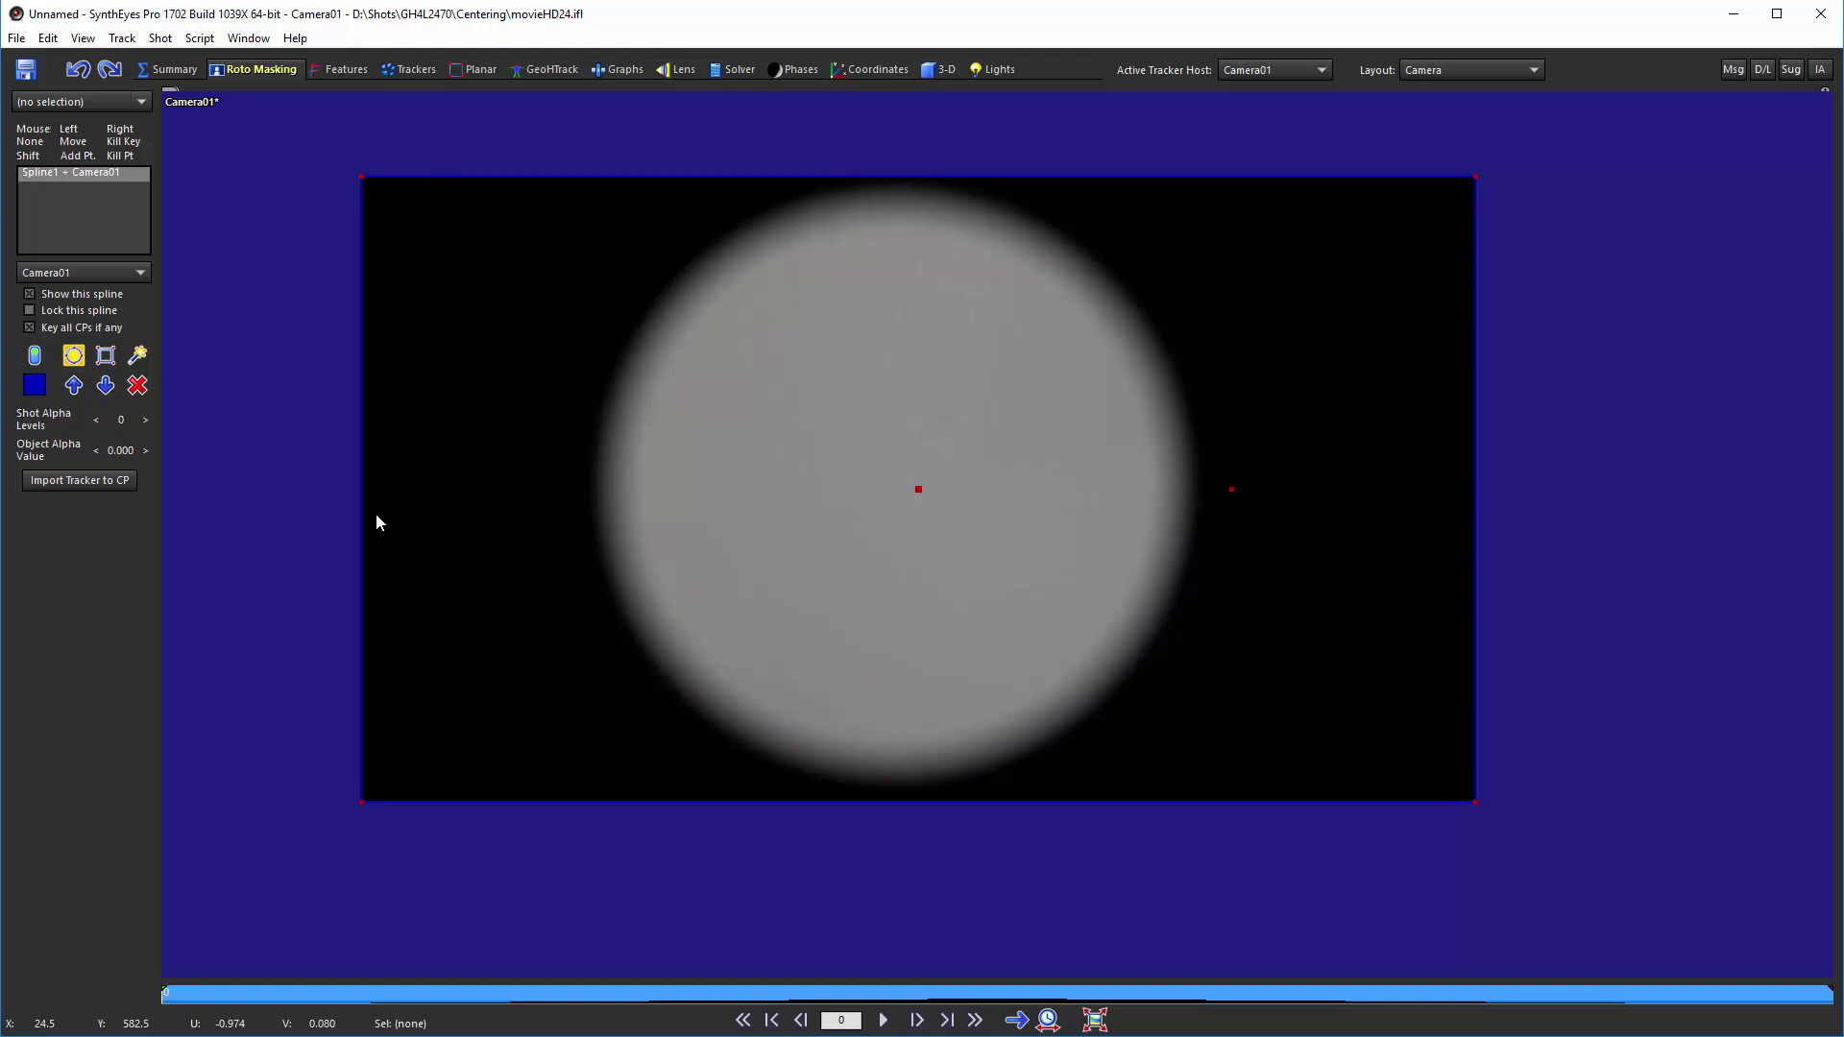
- Draw a circle spline over the grey disc, then centre and shrink it to the disc edge
left_click(76, 357)
mouse_move(601, 477)
left_mouse_down()
mouse_move(1164, 508)
mouse_move(1189, 492)
left_mouse_up()
left_click_drag(891, 481, 896, 484)
mouse_move(662, 476)
left_mouse_down()
mouse_move(689, 494)
mouse_move(663, 514)
left_mouse_up()
left_click_drag(664, 514, 664, 514)
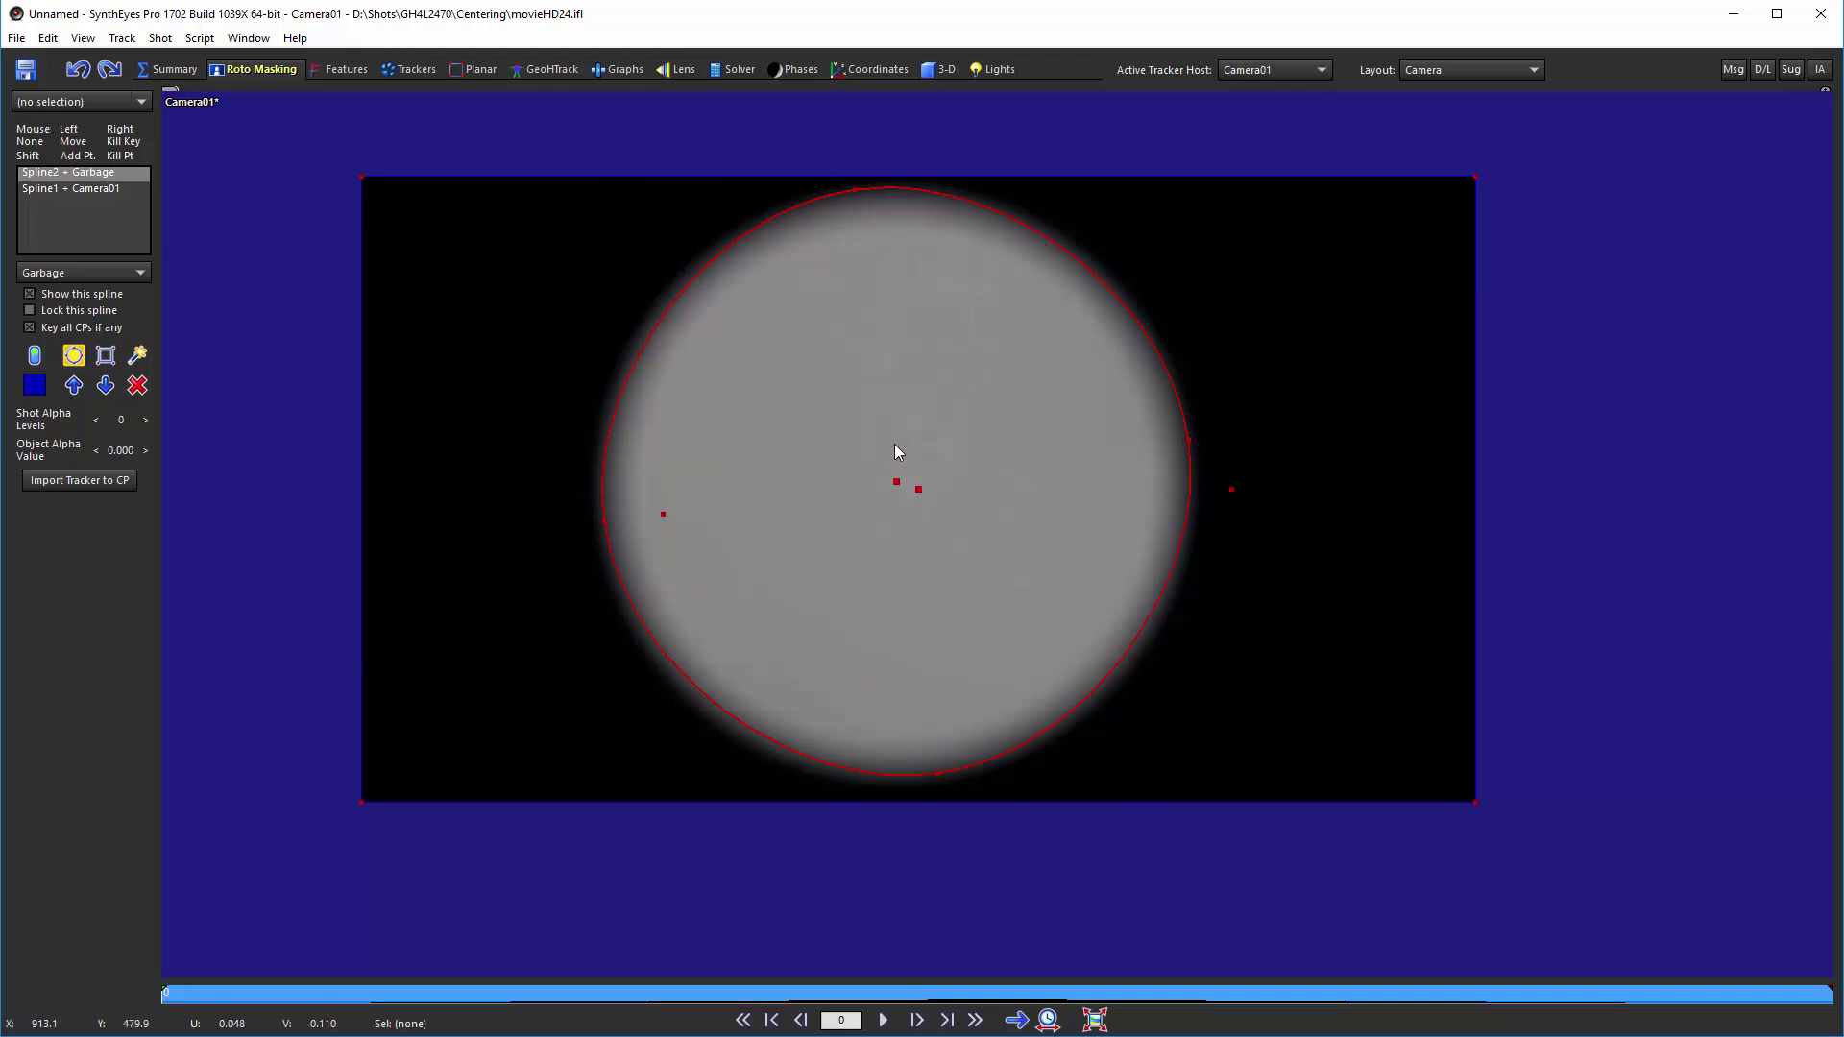
scroll(896, 482, "up", 3)
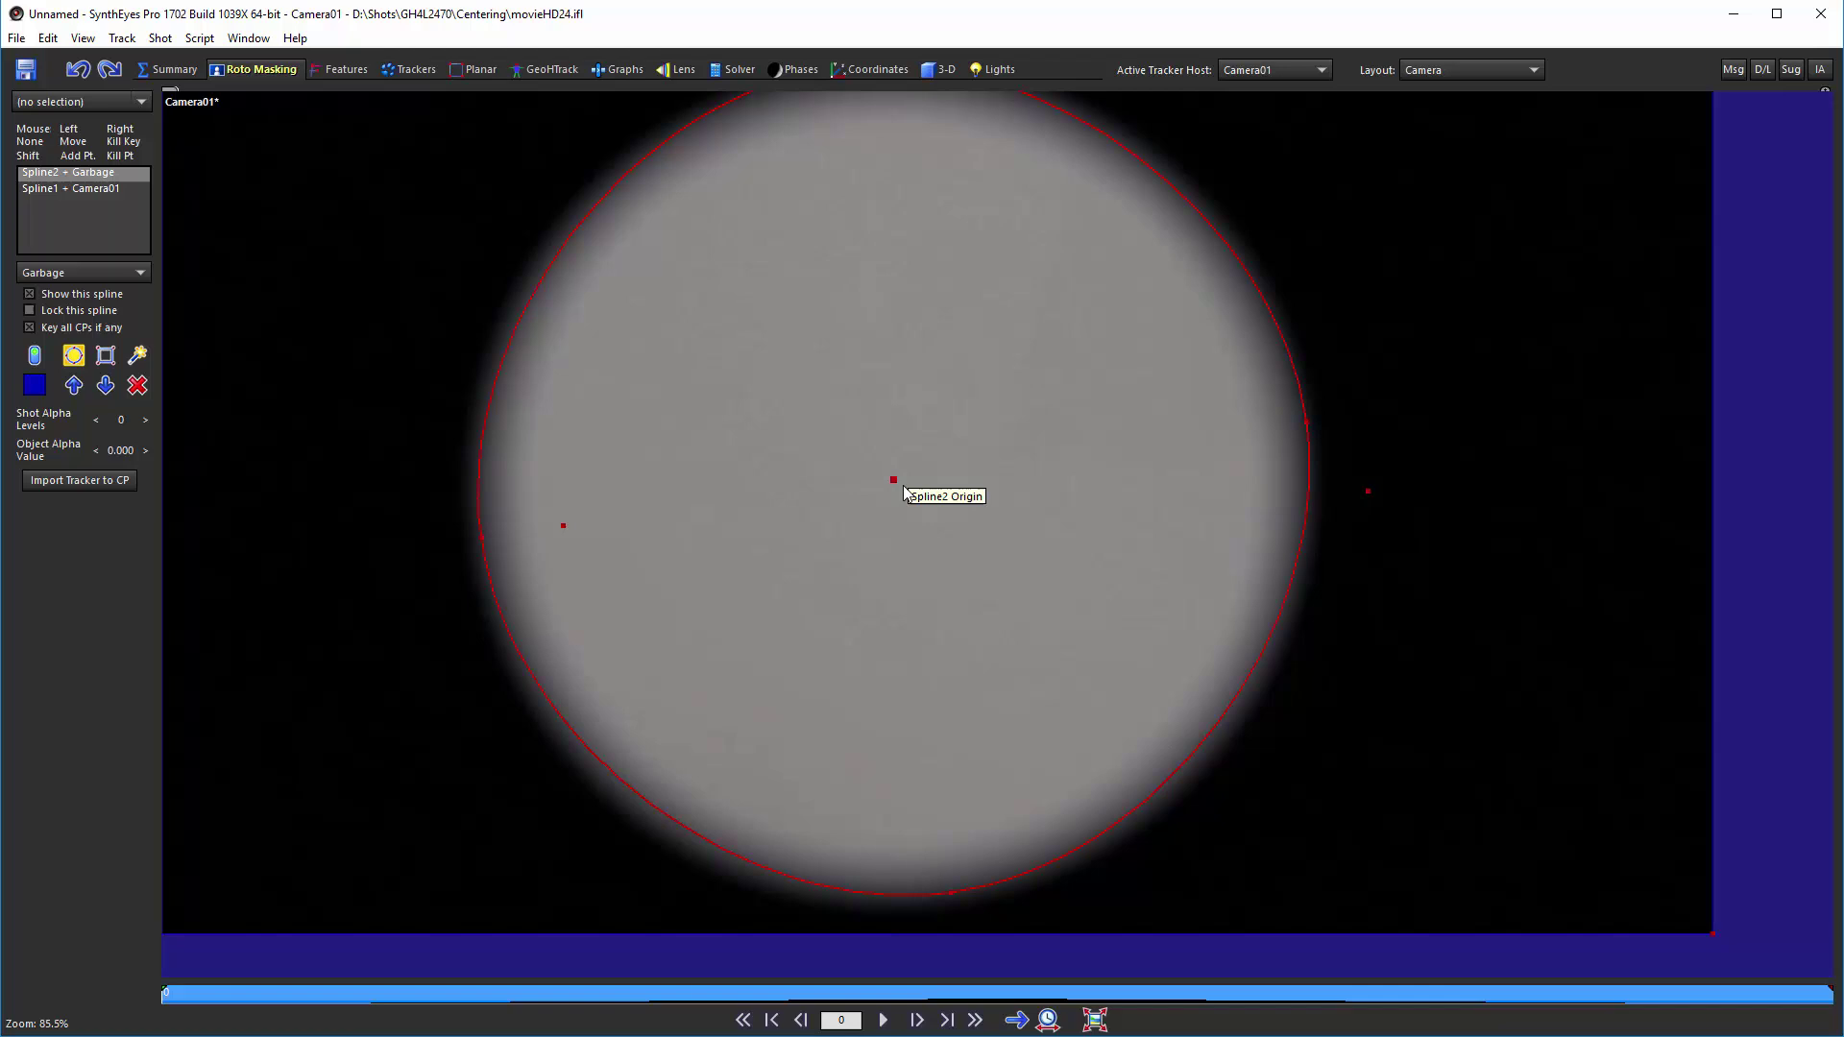
scroll(896, 483, "up", 3)
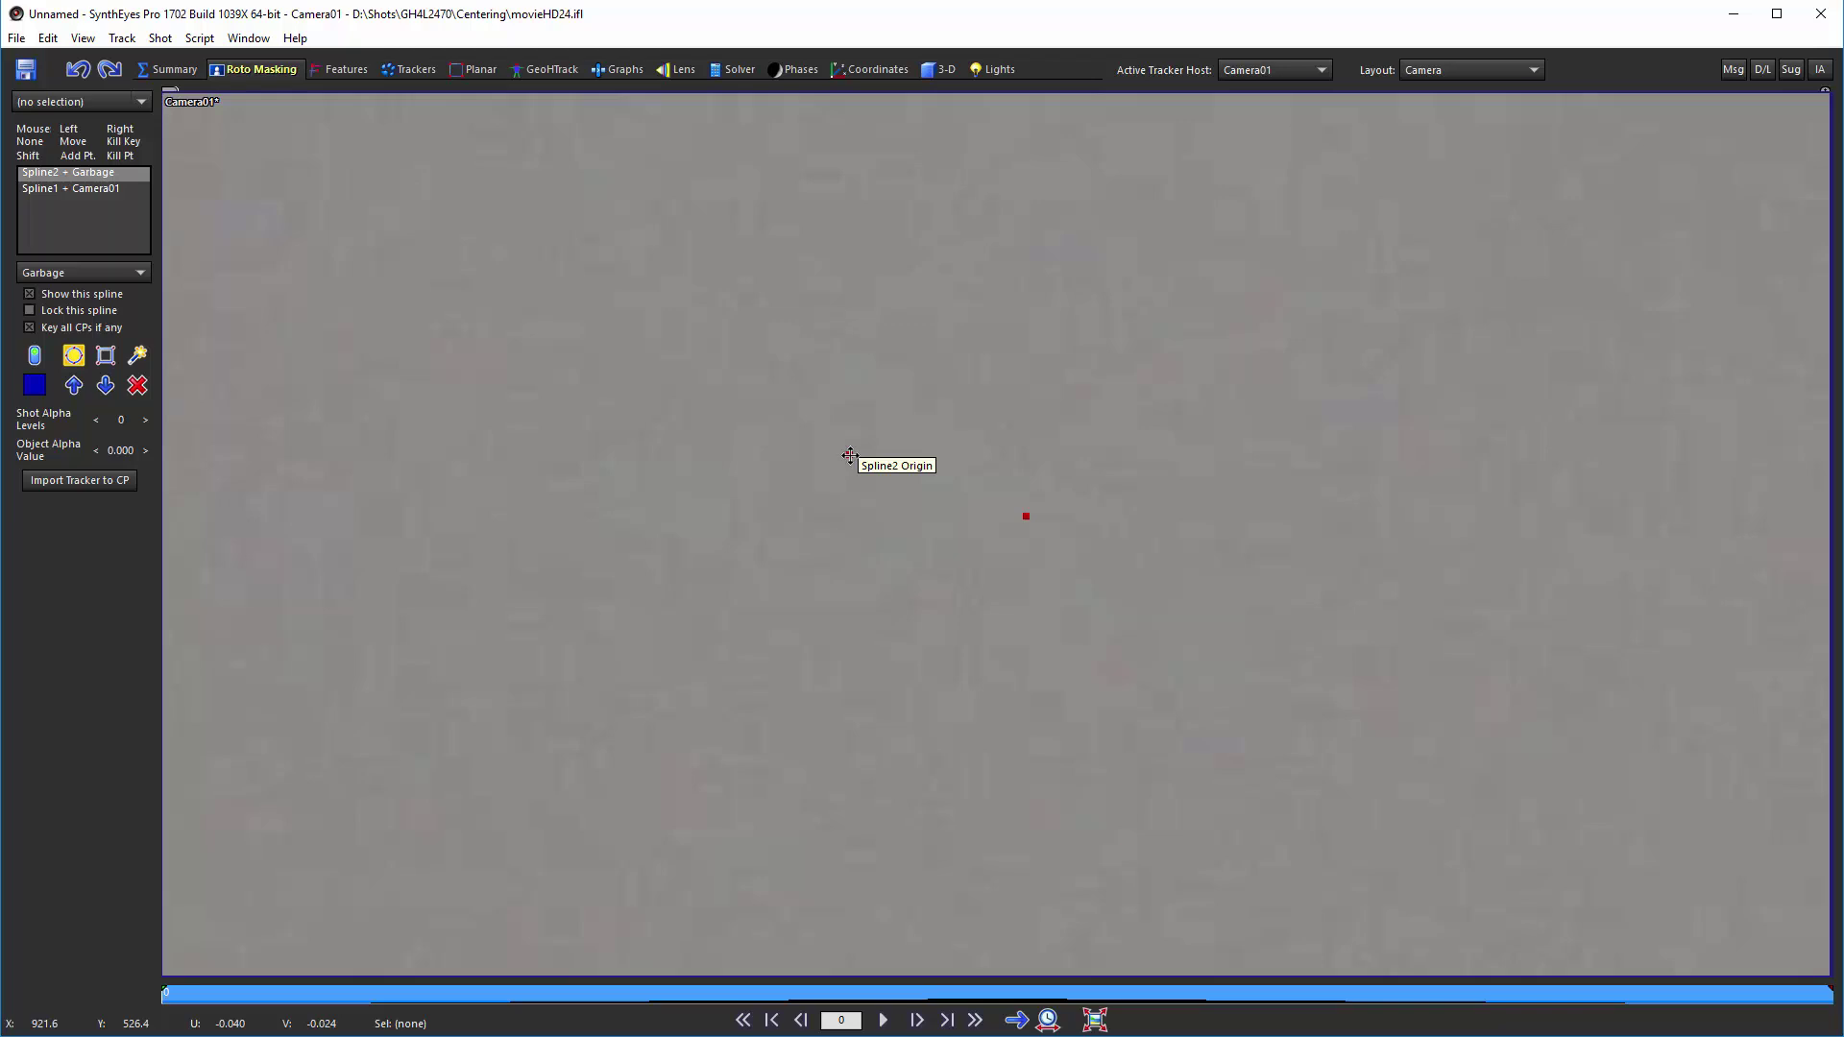
scroll(849, 456, "down", 3)
scroll(849, 455, "down", 3)
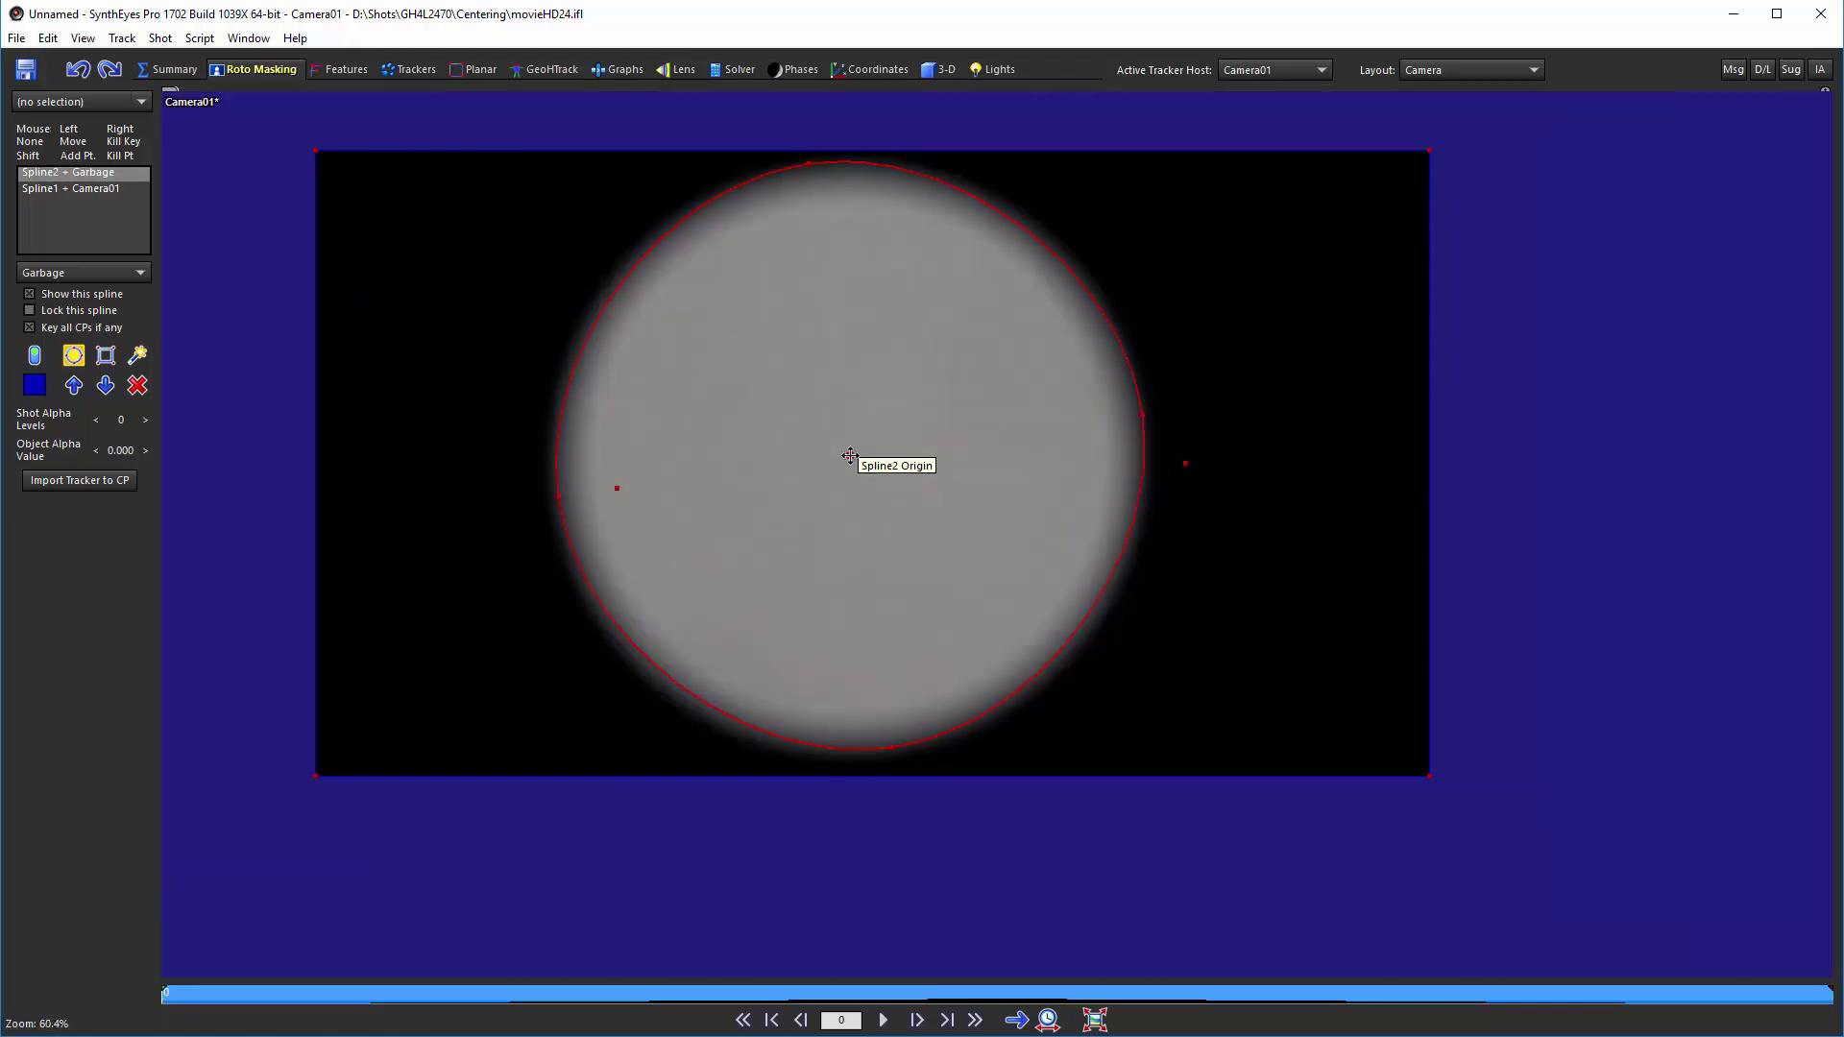